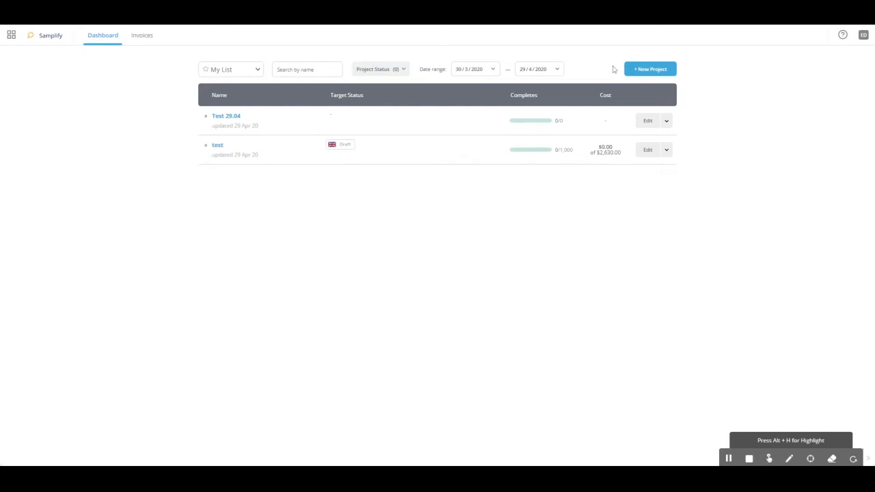
# Create a new project named "Test 29.04" and go to its respondent setup
pyautogui.click(664, 72)
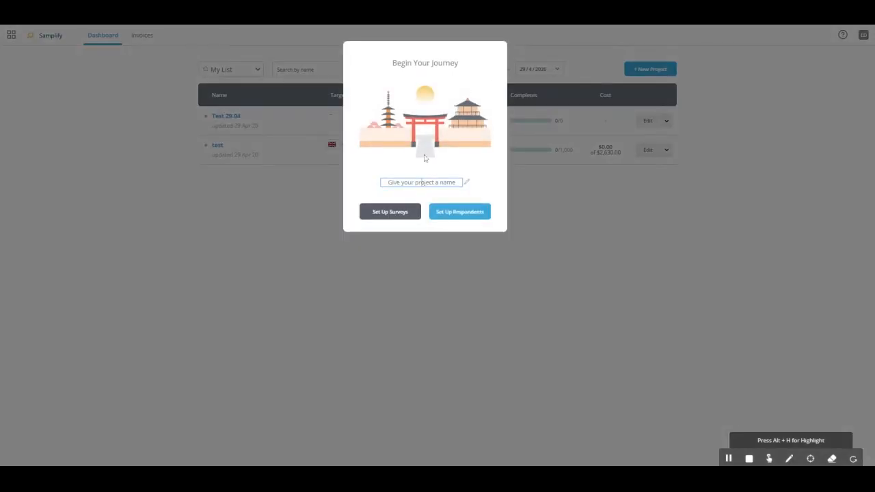
pyautogui.write('Test 29.04')
pyautogui.click(467, 217)
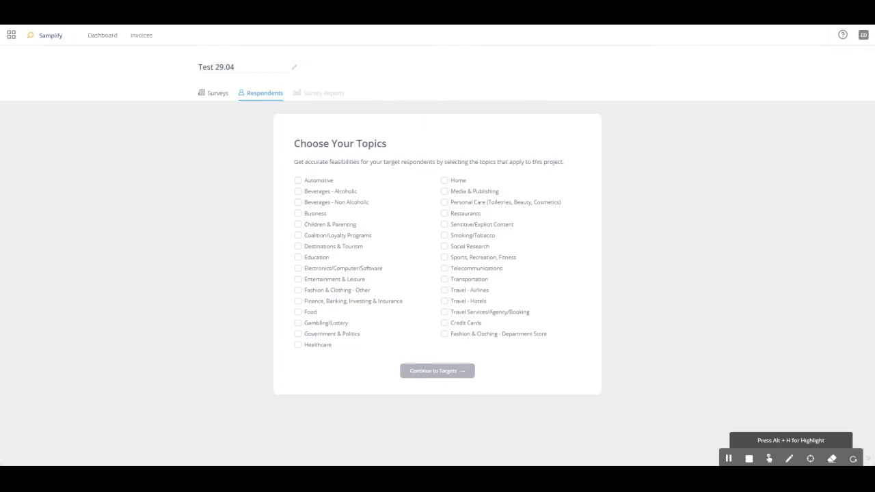
# Choose Automotive as the project's topic and continue to the targets
pyautogui.click(444, 292)
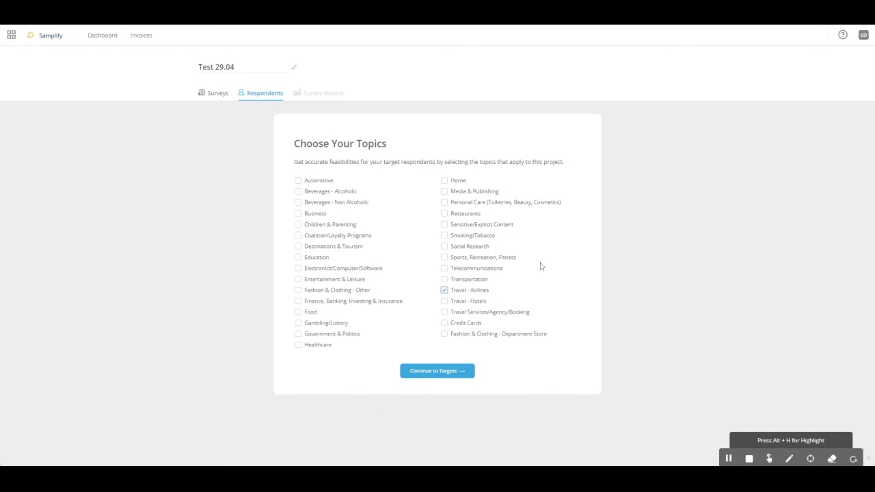
pyautogui.click(299, 181)
pyautogui.click(452, 376)
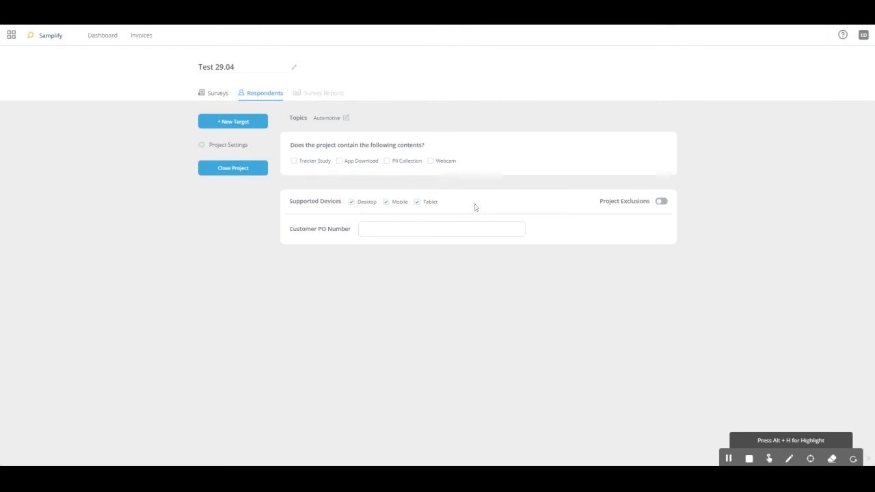
# Clear Desktop, Mobile and Tablet from the project's supported devices
pyautogui.click(386, 203)
pyautogui.click(418, 202)
pyautogui.click(352, 202)
pyautogui.click(387, 203)
pyautogui.click(417, 203)
pyautogui.click(417, 201)
pyautogui.click(387, 201)
pyautogui.click(390, 229)
# Turn on project exclusions and search the completed projects for "test"
pyautogui.click(661, 203)
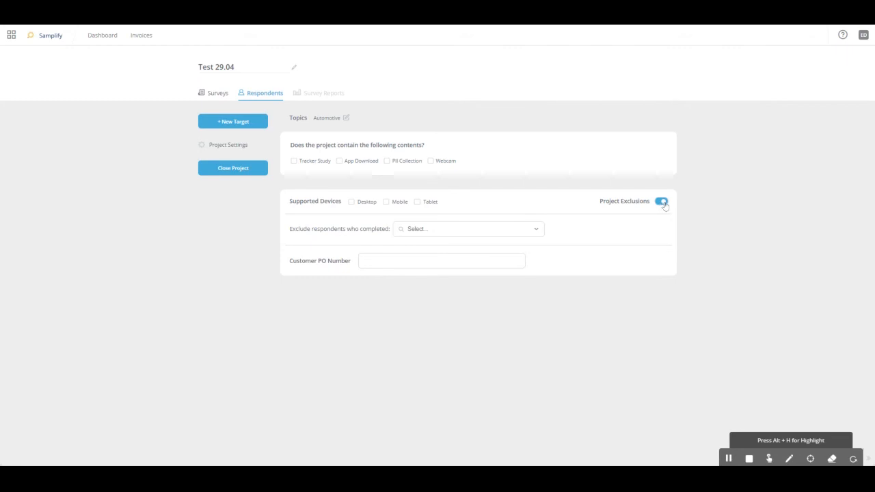
pyautogui.click(479, 229)
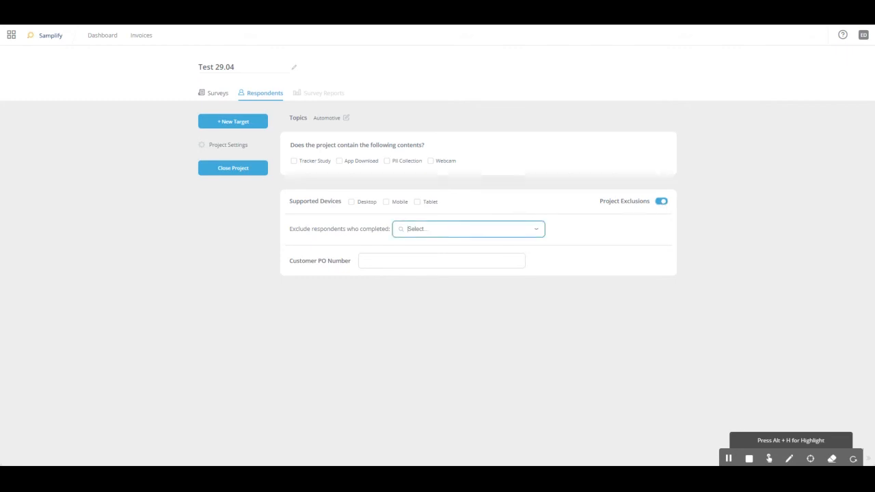
pyautogui.write('test')
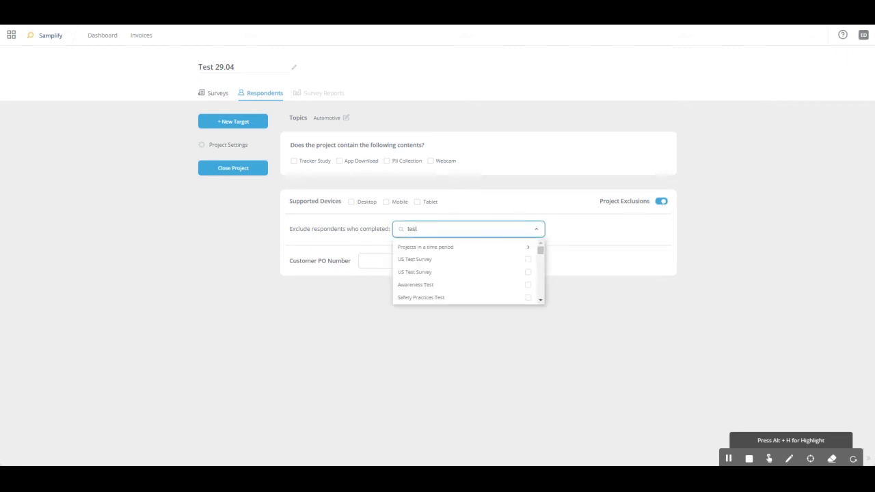
pyautogui.scroll(-5, 540, 263)
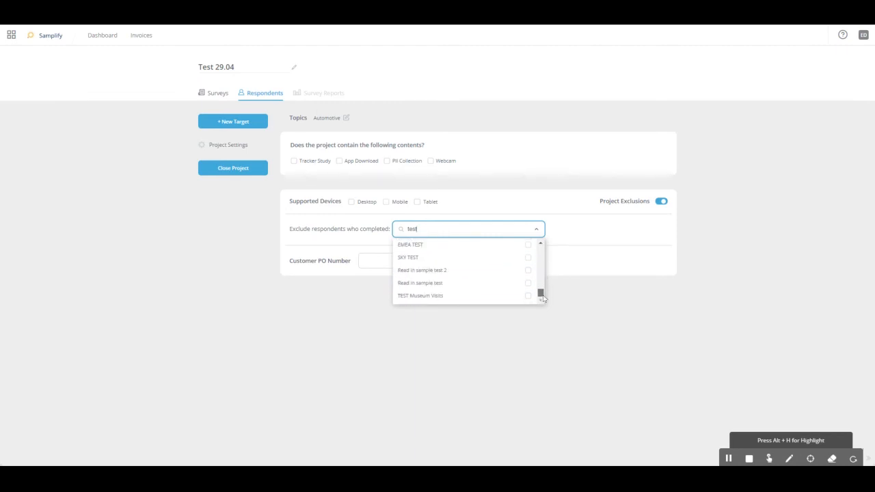
pyautogui.click(565, 242)
pyautogui.click(539, 231)
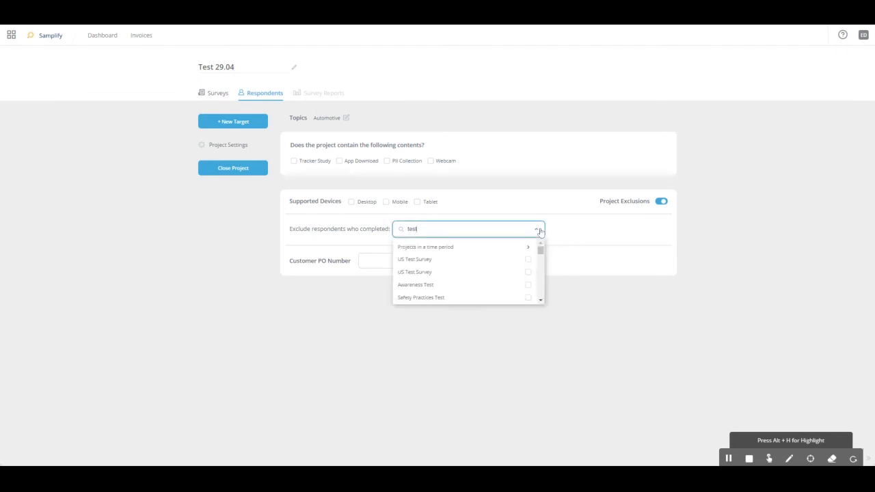
# Exclude respondents who completed Benchmark Test 2 and Benchmark Test 1
pyautogui.moveTo(540, 253)
pyautogui.mouseDown()
pyautogui.moveTo(547, 300)
pyautogui.moveTo(549, 243)
pyautogui.mouseUp()
pyautogui.moveTo(542, 255); pyautogui.dragTo(542, 253)
pyautogui.scroll(-3, 489, 270)
pyautogui.scroll(-3, 479, 270)
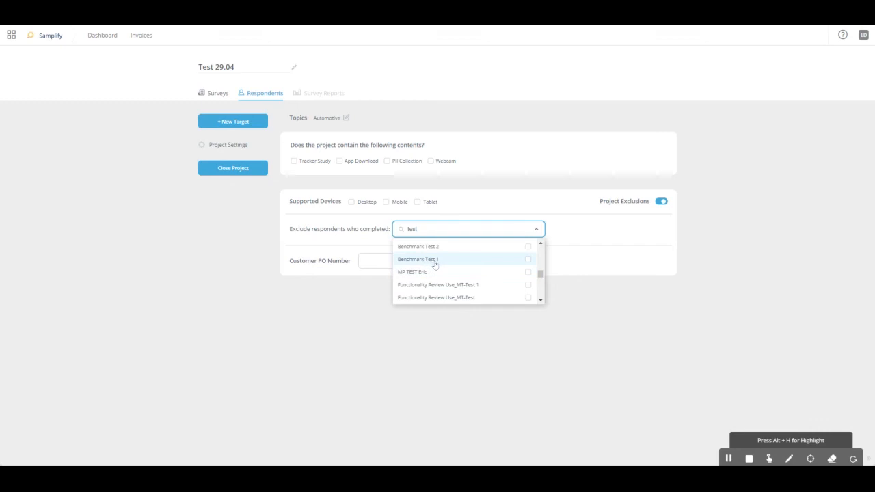
pyautogui.click(529, 248)
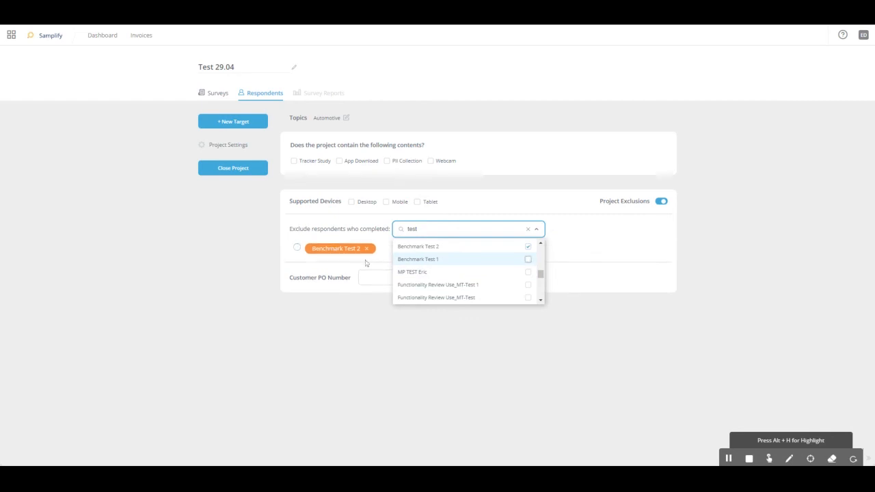
pyautogui.click(529, 260)
pyautogui.click(607, 251)
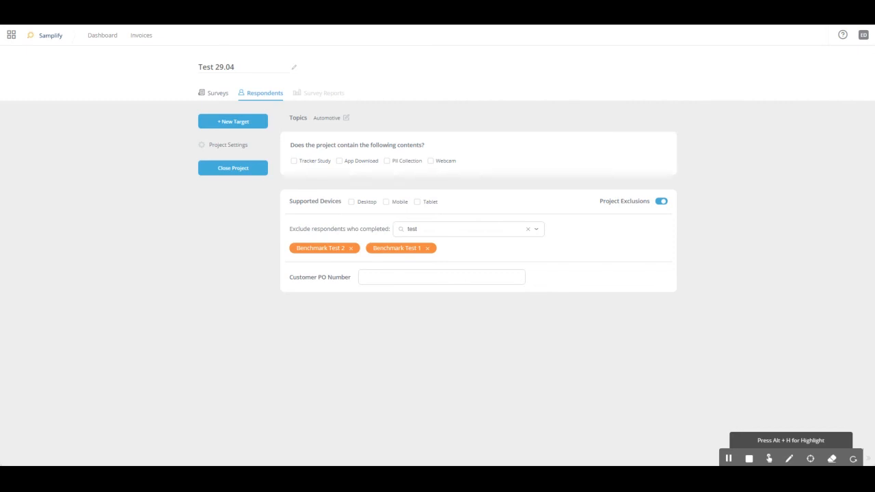
# Remove the project exclusions and turn them off, and enable Desktop, Mobile and Tablet as supported devices
pyautogui.click(427, 249)
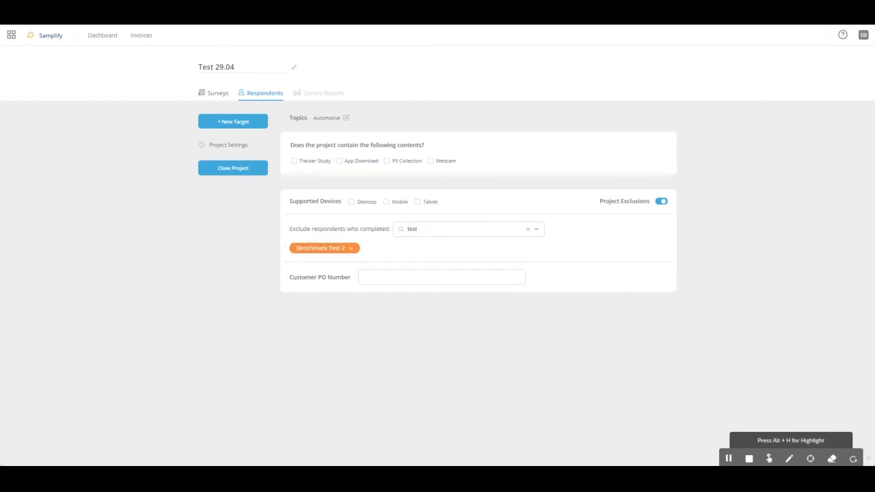
pyautogui.click(352, 202)
pyautogui.click(387, 203)
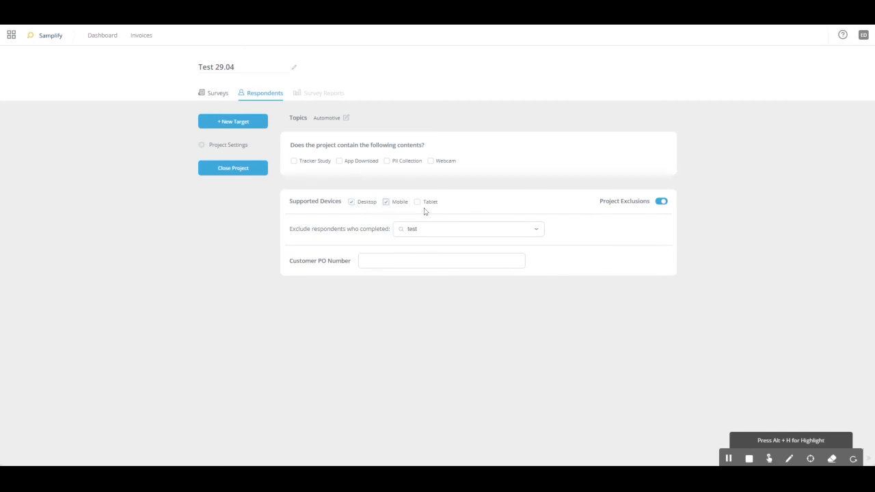
pyautogui.click(418, 203)
pyautogui.click(662, 202)
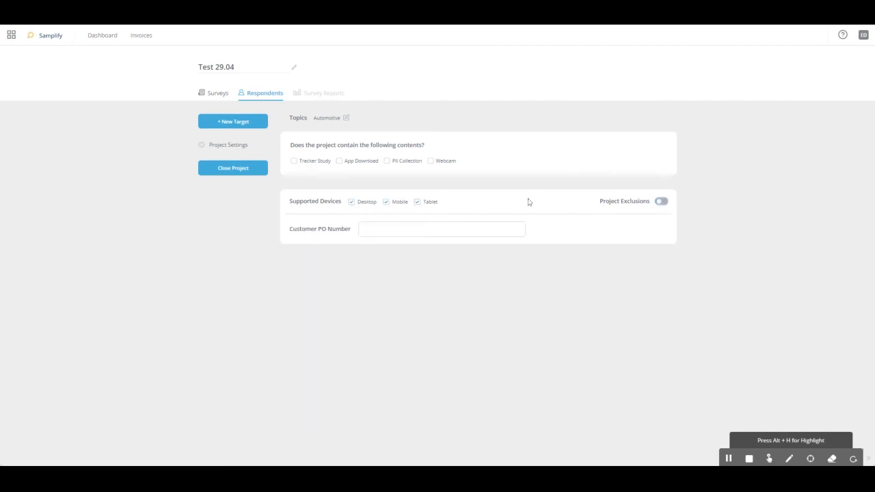
# Add a new target group to the project
pyautogui.click(230, 123)
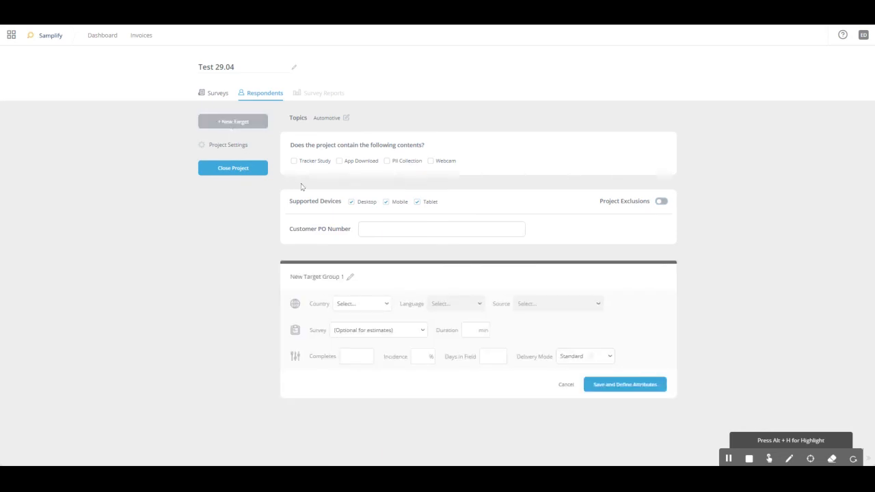